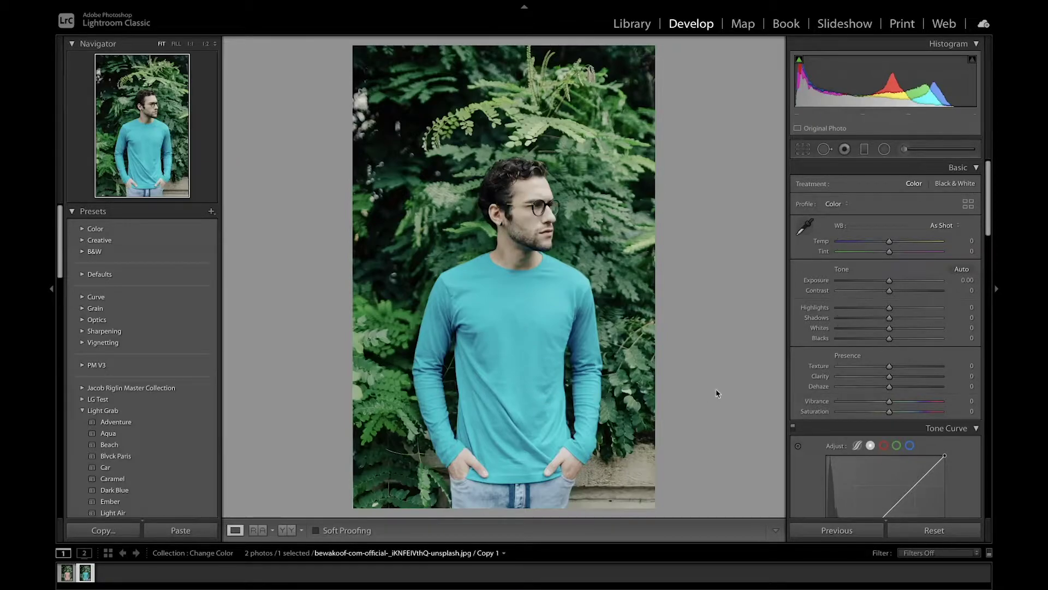
Set the Aqua, Blue, Green, Yellow and Orange Hue sliders to -100, turning the shirt green.
{"action": "scroll", "coordinate": [850, 370], "scroll_direction": "down", "scroll_amount": 3}
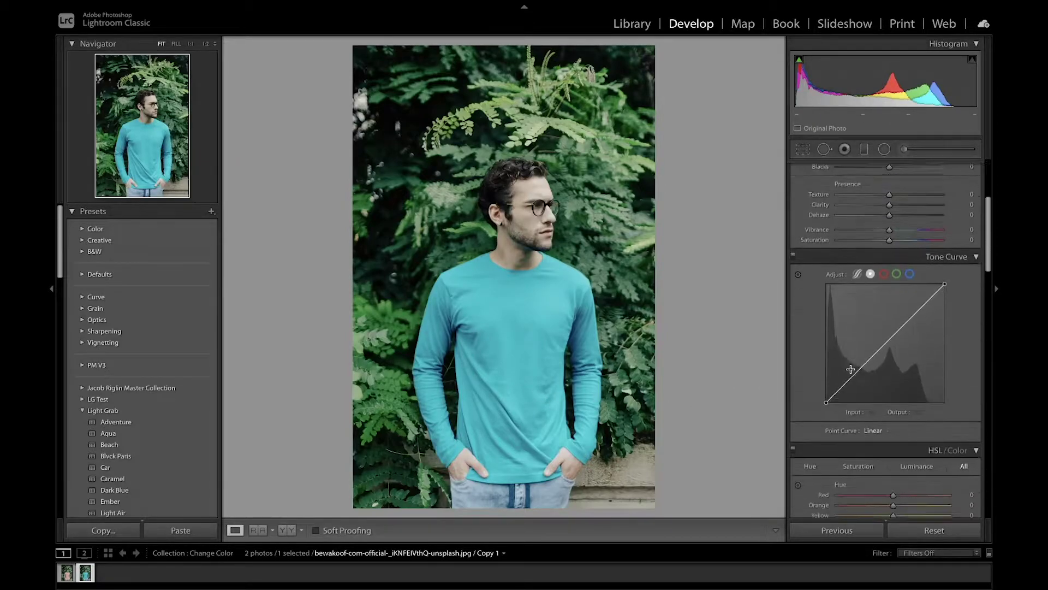
{"action": "scroll", "coordinate": [851, 370], "scroll_direction": "down", "scroll_amount": 4}
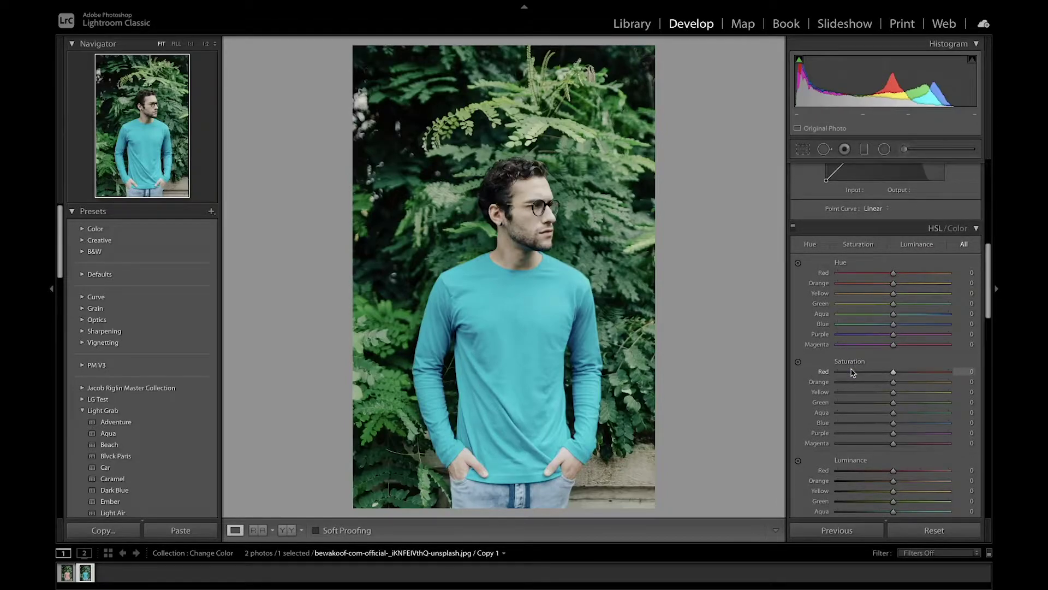
{"action": "scroll", "coordinate": [853, 371], "scroll_direction": "down", "scroll_amount": 1}
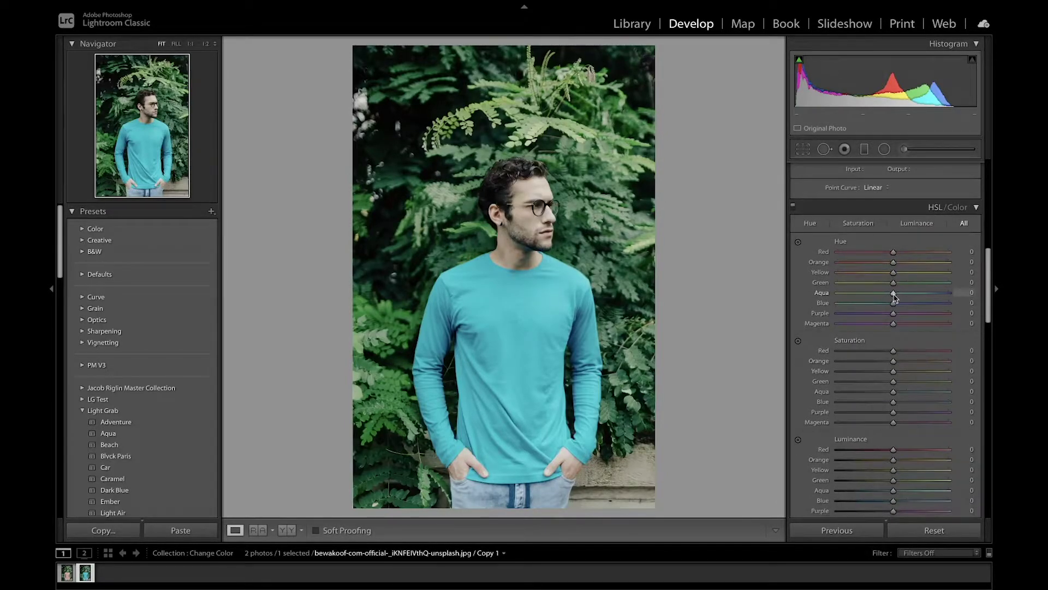
{"action": "left_click_drag", "start_coordinate": [893, 296], "coordinate": [956, 305]}
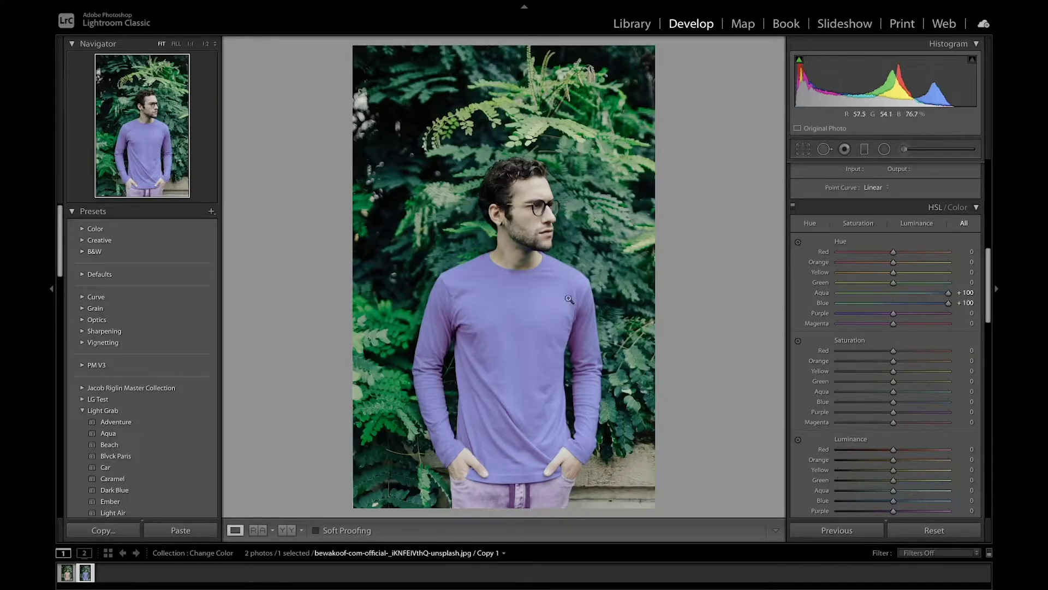
{"action": "left_click_drag", "start_coordinate": [948, 292], "coordinate": [836, 305]}
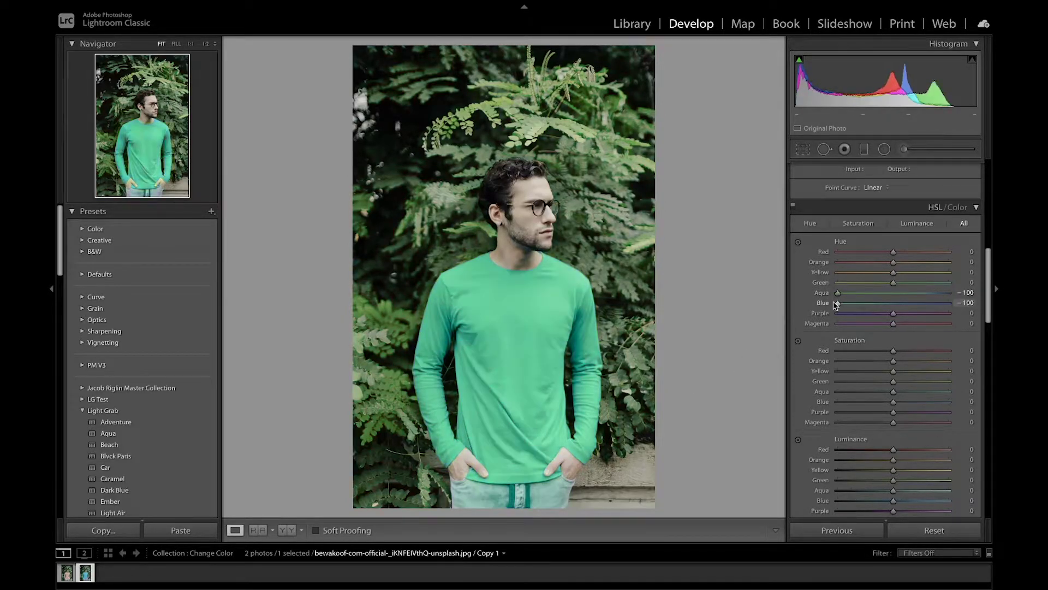
{"action": "left_click", "coordinate": [837, 283]}
{"action": "left_click", "coordinate": [836, 271]}
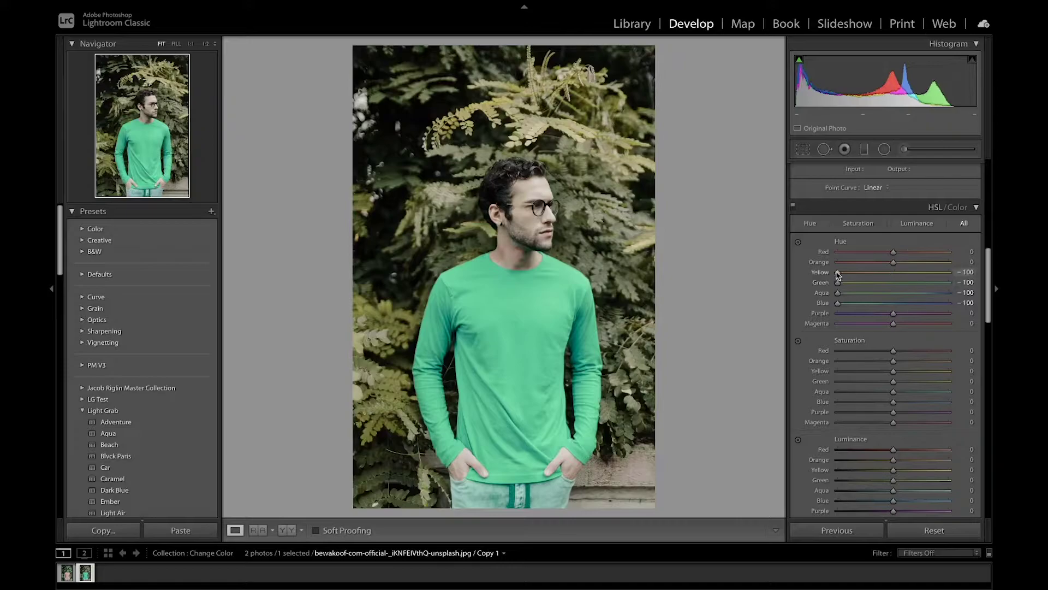
{"action": "left_click", "coordinate": [836, 262]}
Reset all edits and start an Adjustment Brush: Size 12, Feather 9, Flow 100, Auto Mask on.
{"action": "left_click", "coordinate": [923, 532]}
{"action": "scroll", "coordinate": [902, 273], "scroll_direction": "up", "scroll_amount": 10}
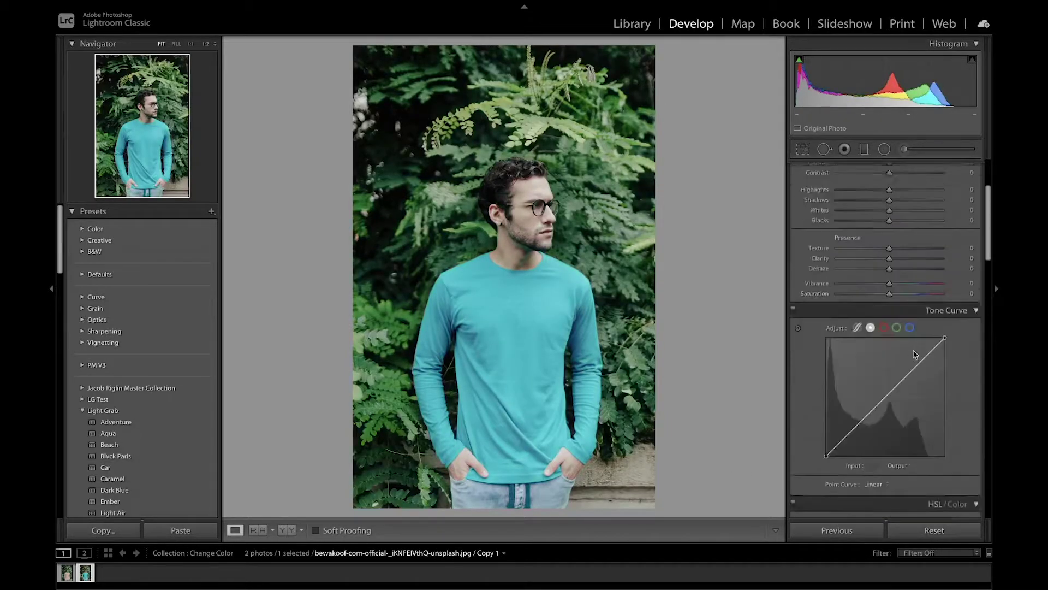
{"action": "left_click", "coordinate": [904, 149]}
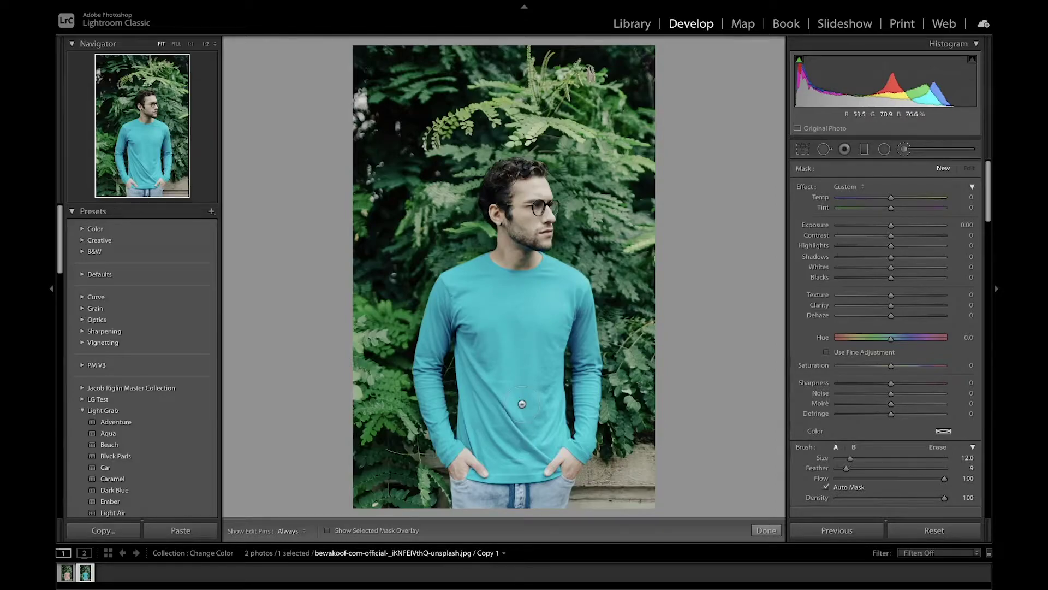
{"action": "scroll", "coordinate": [902, 370], "scroll_direction": "down", "scroll_amount": 3}
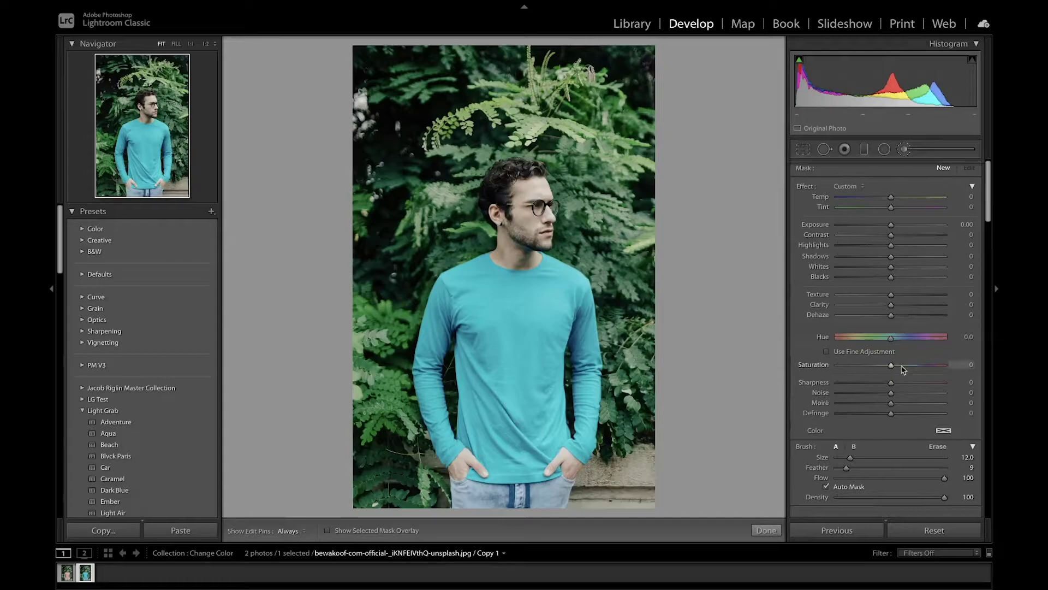
{"action": "scroll", "coordinate": [902, 370], "scroll_direction": "down", "scroll_amount": 1}
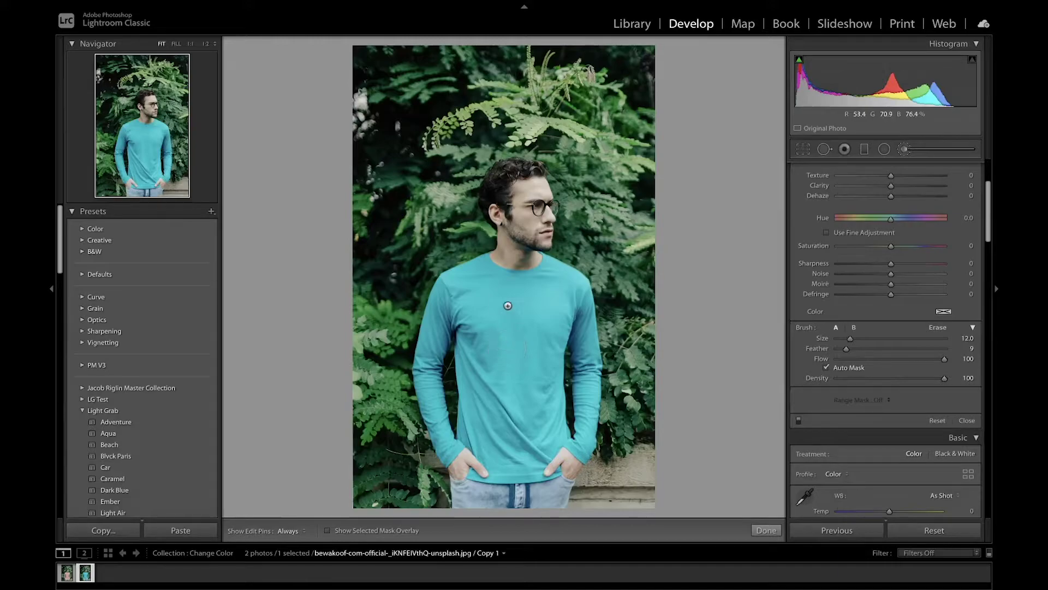
Show the mask overlay and cycle its colour from green to white.
{"action": "key", "text": "h"}
{"action": "key", "text": "h"}
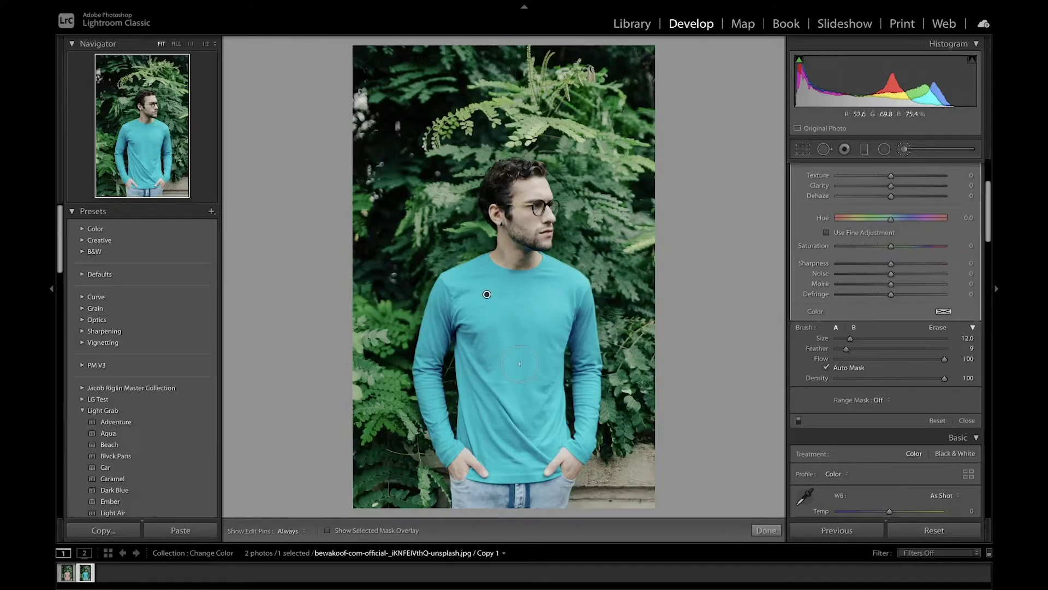
{"action": "key", "text": "o"}
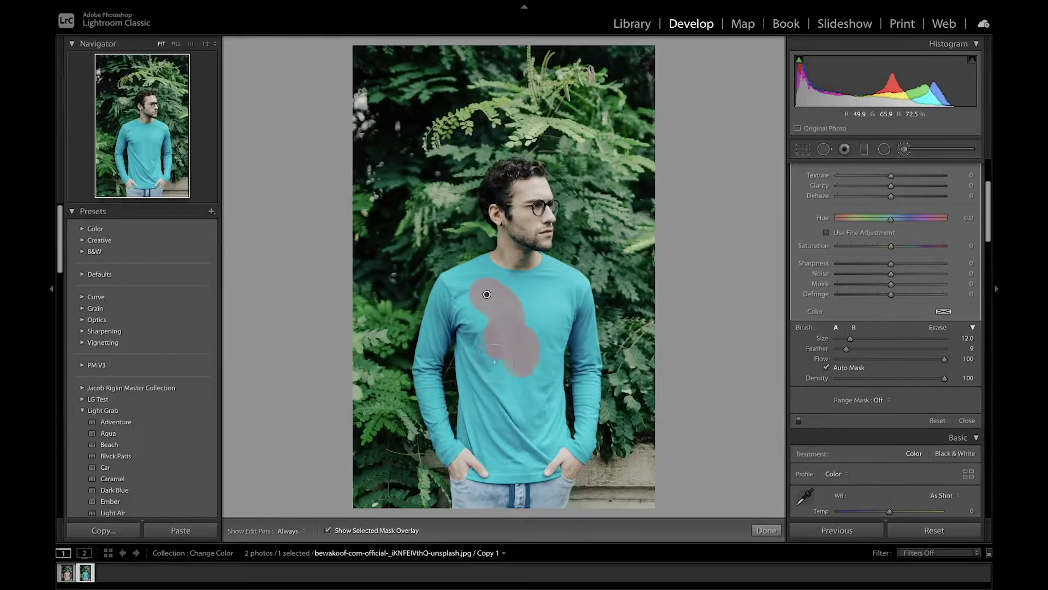
{"action": "key", "text": "shift+o"}
{"action": "key", "text": "shift+o"}
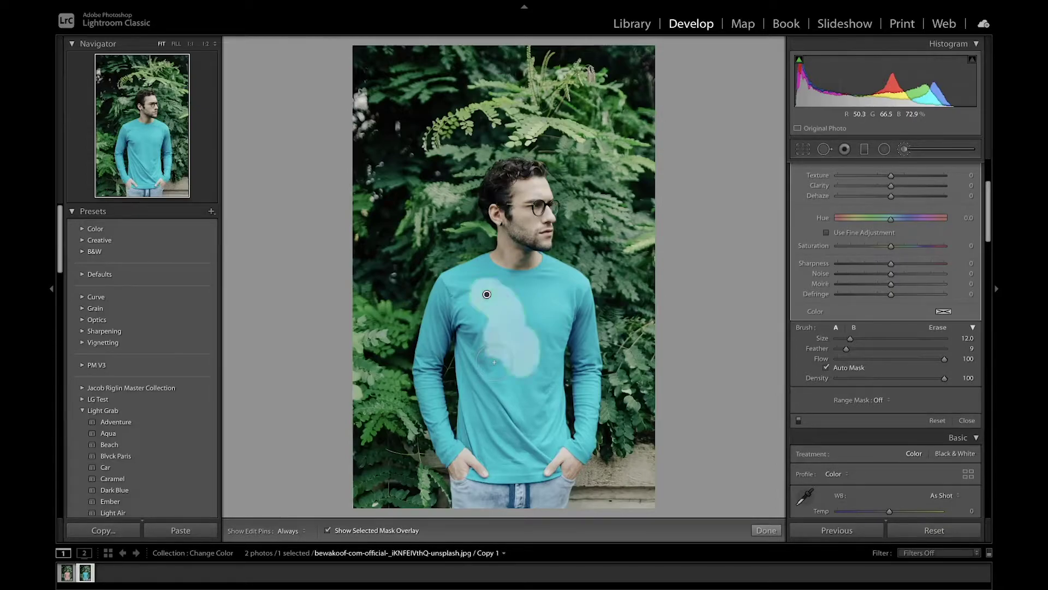
{"action": "key", "text": "shift+o"}
{"action": "key", "text": "shift+o"}
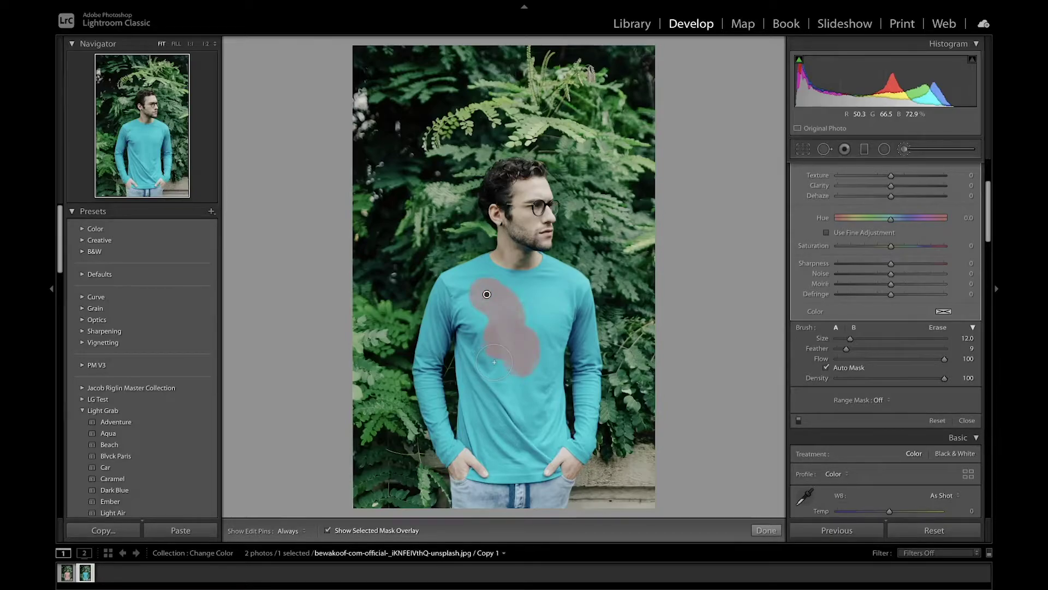
With pins hidden, paint the mask over the shirt from shoulder to left armpit.
{"action": "key", "text": "h"}
{"action": "mouse_move", "coordinate": [487, 294]}
{"action": "left_mouse_down"}
{"action": "mouse_move", "coordinate": [476, 267]}
{"action": "mouse_move", "coordinate": [441, 287]}
{"action": "mouse_move", "coordinate": [429, 311]}
{"action": "mouse_move", "coordinate": [419, 384]}
{"action": "mouse_move", "coordinate": [445, 451]}
{"action": "mouse_move", "coordinate": [458, 443]}
{"action": "mouse_move", "coordinate": [447, 377]}
{"action": "left_mouse_up"}
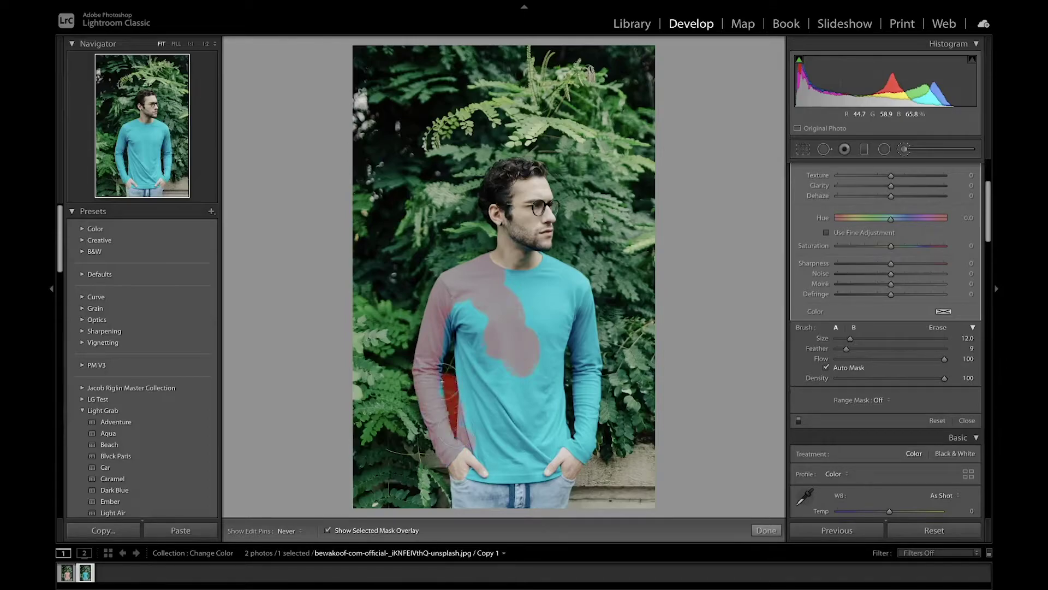
{"action": "key", "text": "h"}
{"action": "key", "text": "h"}
{"action": "mouse_move", "coordinate": [448, 326]}
{"action": "left_mouse_down"}
{"action": "mouse_move", "coordinate": [468, 303]}
{"action": "mouse_move", "coordinate": [467, 427]}
{"action": "mouse_move", "coordinate": [467, 418]}
{"action": "mouse_move", "coordinate": [490, 461]}
{"action": "mouse_move", "coordinate": [474, 473]}
{"action": "mouse_move", "coordinate": [518, 475]}
{"action": "mouse_move", "coordinate": [554, 464]}
{"action": "mouse_move", "coordinate": [551, 450]}
{"action": "mouse_move", "coordinate": [572, 434]}
{"action": "mouse_move", "coordinate": [582, 447]}
{"action": "mouse_move", "coordinate": [590, 295]}
{"action": "mouse_move", "coordinate": [552, 260]}
{"action": "mouse_move", "coordinate": [529, 261]}
{"action": "mouse_move", "coordinate": [533, 277]}
{"action": "mouse_move", "coordinate": [503, 287]}
{"action": "mouse_move", "coordinate": [526, 287]}
{"action": "mouse_move", "coordinate": [500, 278]}
{"action": "mouse_move", "coordinate": [525, 273]}
{"action": "mouse_move", "coordinate": [515, 272]}
{"action": "mouse_move", "coordinate": [552, 296]}
{"action": "mouse_move", "coordinate": [526, 317]}
{"action": "mouse_move", "coordinate": [559, 304]}
{"action": "mouse_move", "coordinate": [573, 319]}
{"action": "mouse_move", "coordinate": [572, 370]}
{"action": "mouse_move", "coordinate": [546, 339]}
{"action": "mouse_move", "coordinate": [536, 398]}
{"action": "mouse_move", "coordinate": [552, 400]}
{"action": "mouse_move", "coordinate": [554, 425]}
{"action": "mouse_move", "coordinate": [514, 369]}
{"action": "mouse_move", "coordinate": [500, 367]}
{"action": "mouse_move", "coordinate": [504, 437]}
{"action": "left_mouse_up"}
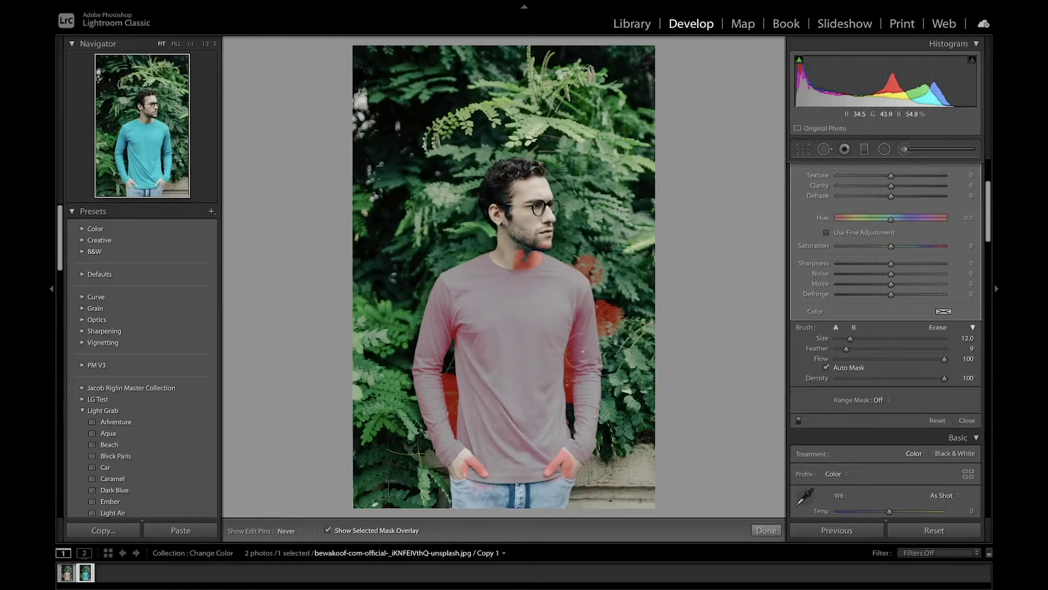
Show the edit pins again and set the brush's Range Mask to Color.
{"action": "key", "text": "h"}
{"action": "scroll", "coordinate": [879, 431], "scroll_direction": "down", "scroll_amount": 2}
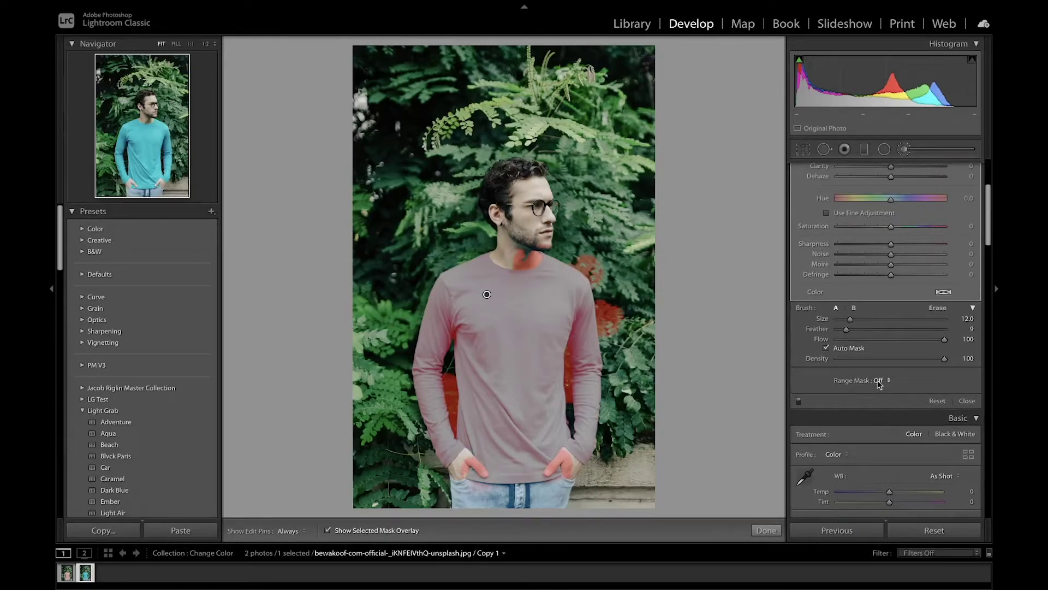
{"action": "left_click", "coordinate": [880, 382]}
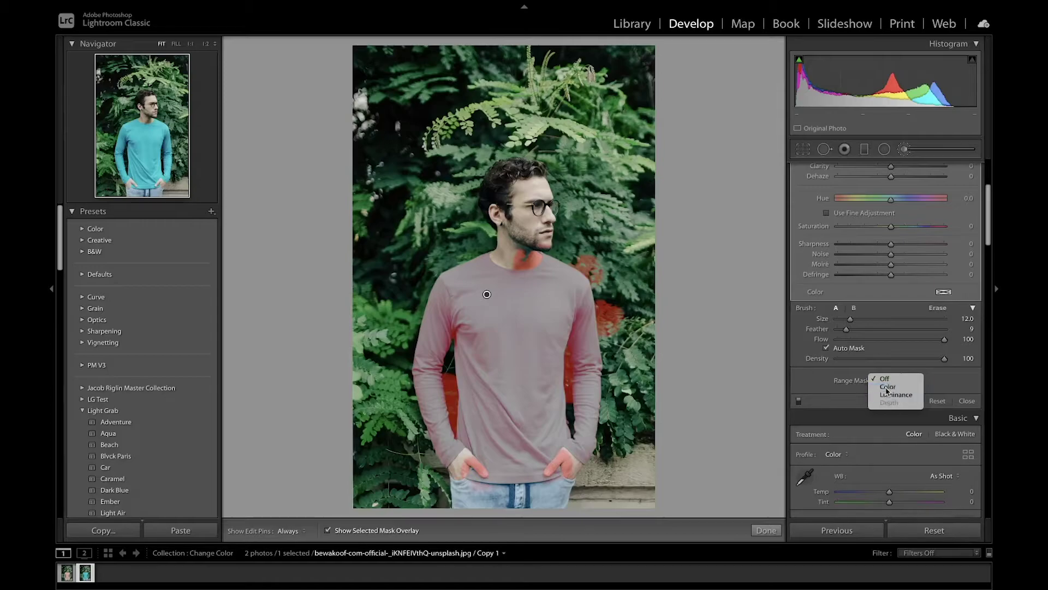
{"action": "left_click", "coordinate": [887, 387]}
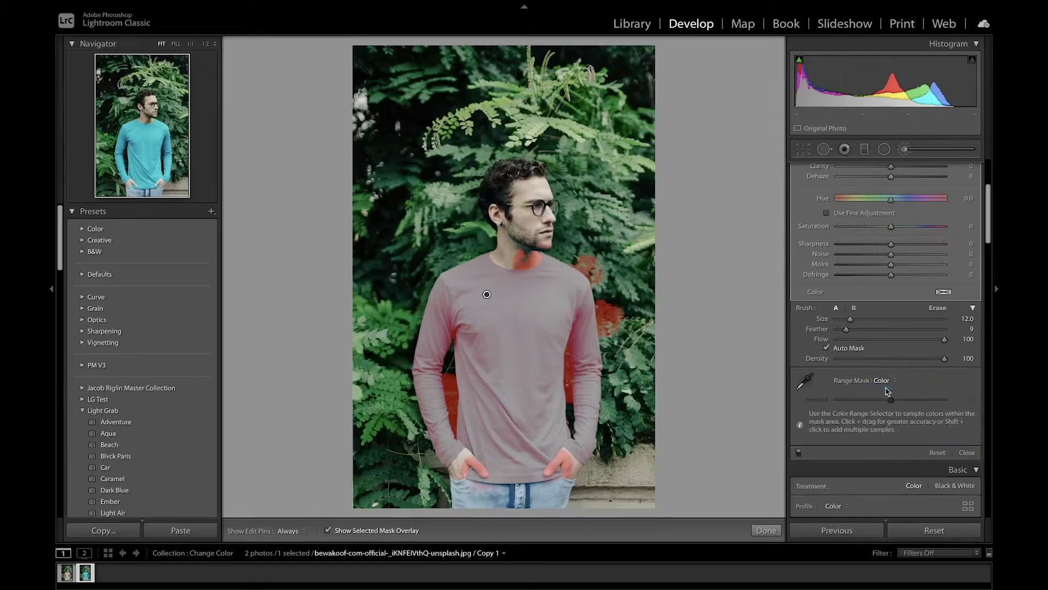
Sample the shirt's colour for the range mask and lower Amount to 13.
{"action": "left_click", "coordinate": [803, 384]}
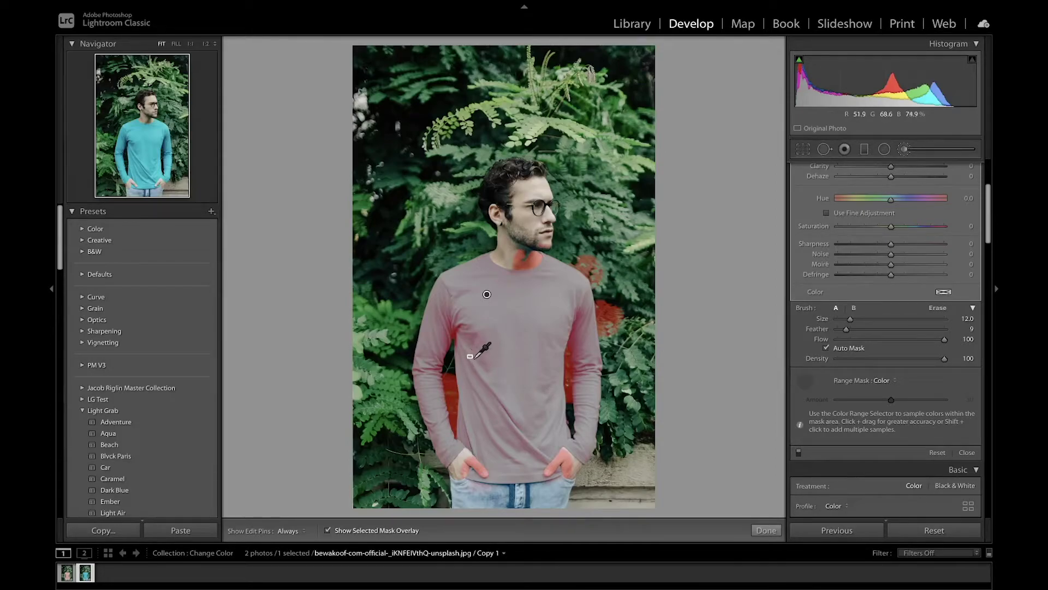
{"action": "left_click_drag", "start_coordinate": [470, 356], "coordinate": [558, 442]}
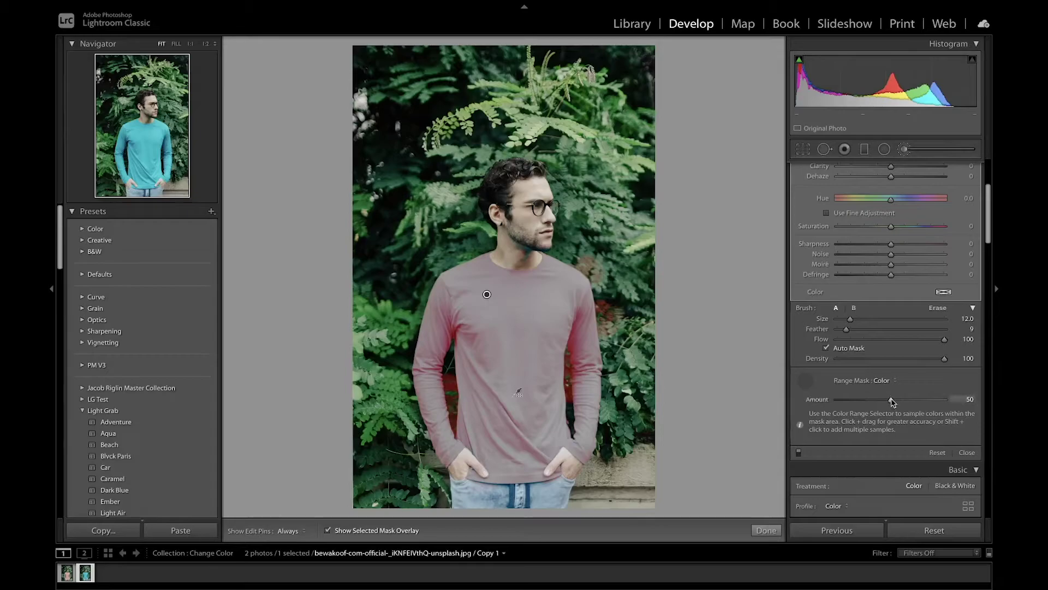
{"action": "left_click_drag", "start_coordinate": [891, 402], "coordinate": [860, 407]}
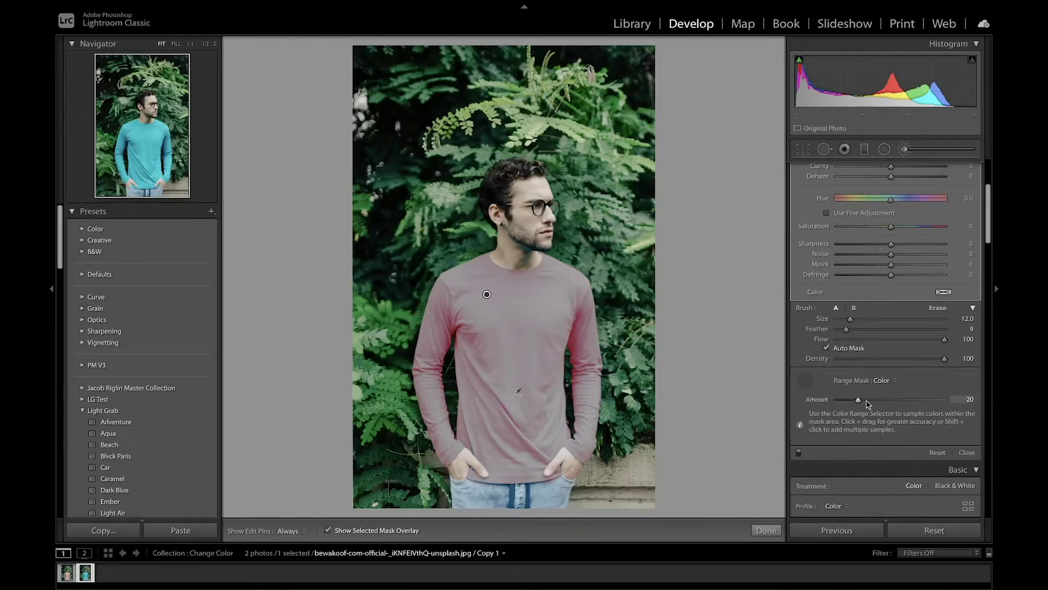
{"action": "left_click_drag", "start_coordinate": [864, 402], "coordinate": [856, 403]}
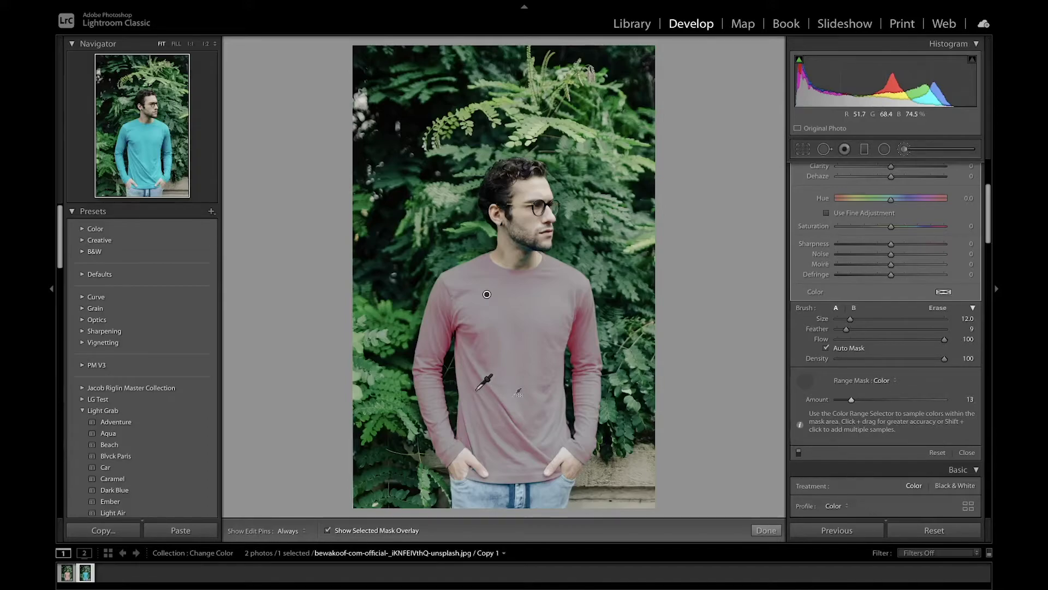
Hide the mask overlay, shift the shirt's mask hue, and set Saturation to -19.
{"action": "key", "text": "o"}
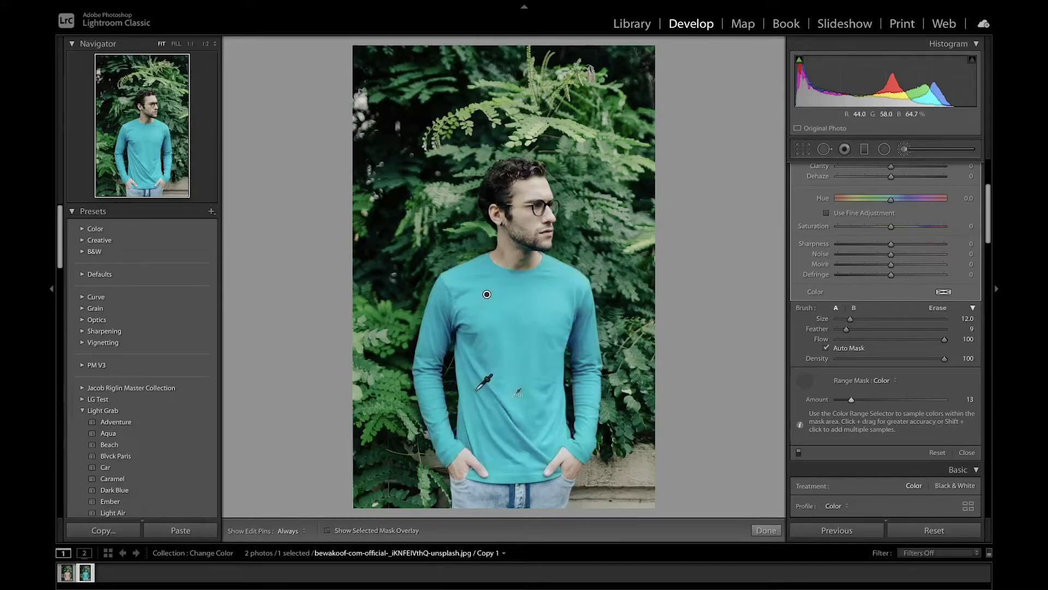
{"action": "scroll", "coordinate": [895, 317], "scroll_direction": "up", "scroll_amount": 5}
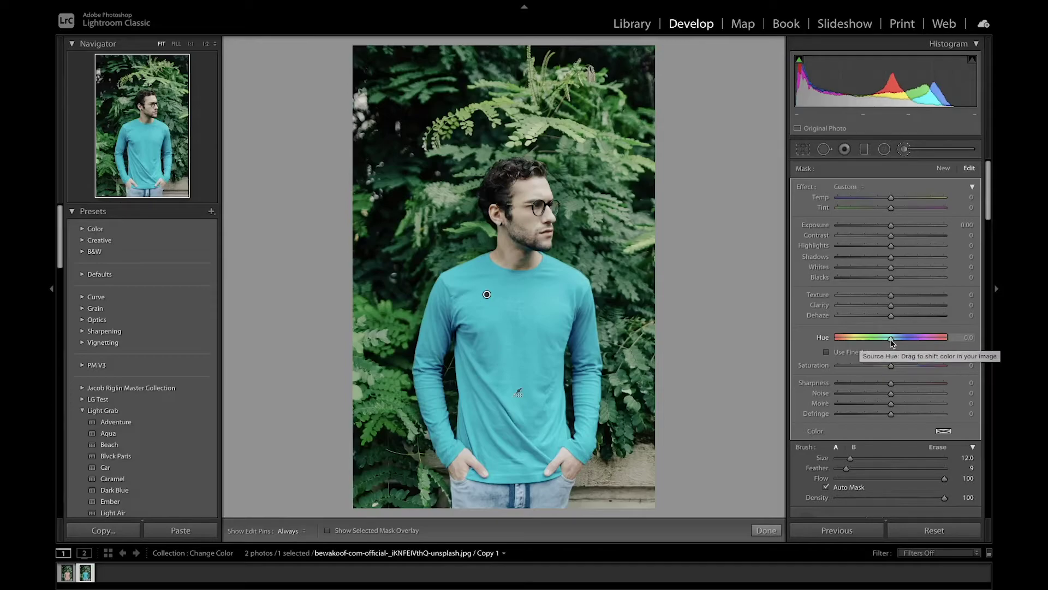
{"action": "left_click_drag", "start_coordinate": [890, 340], "coordinate": [853, 344]}
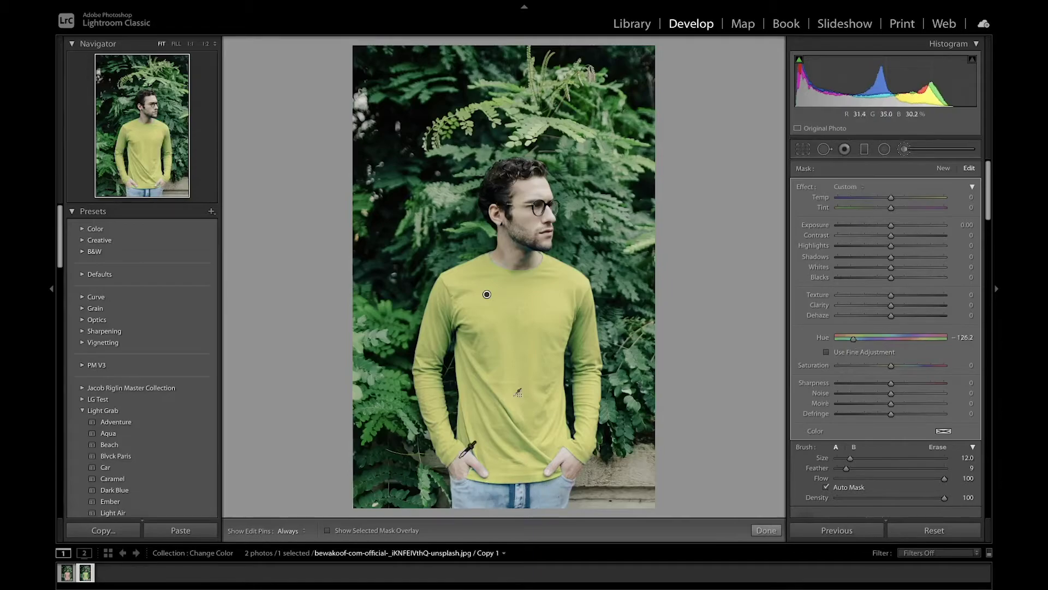
{"action": "left_click_drag", "start_coordinate": [855, 338], "coordinate": [947, 332]}
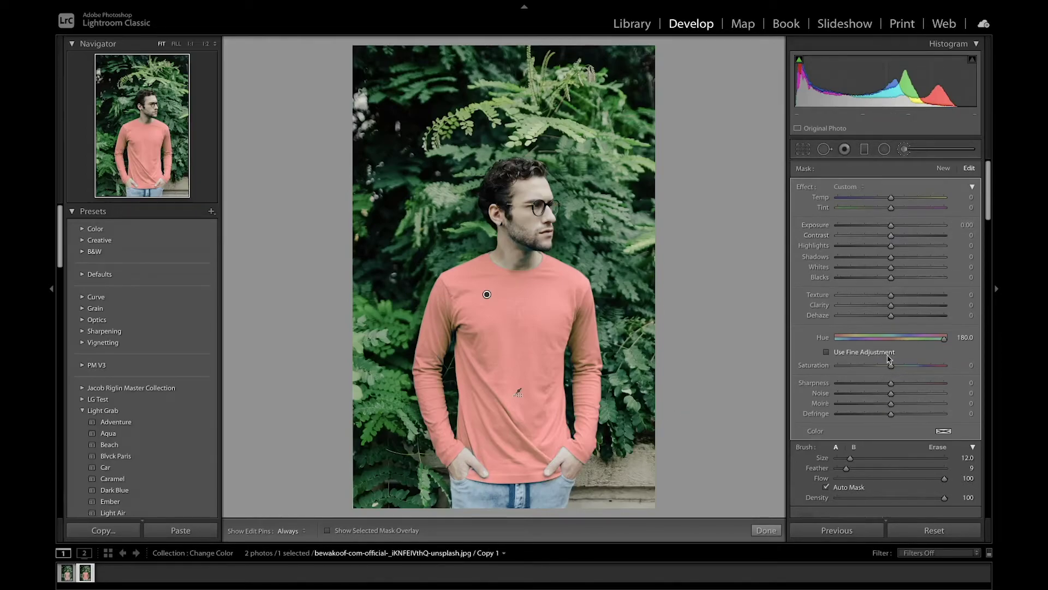
{"action": "left_click_drag", "start_coordinate": [893, 367], "coordinate": [883, 368]}
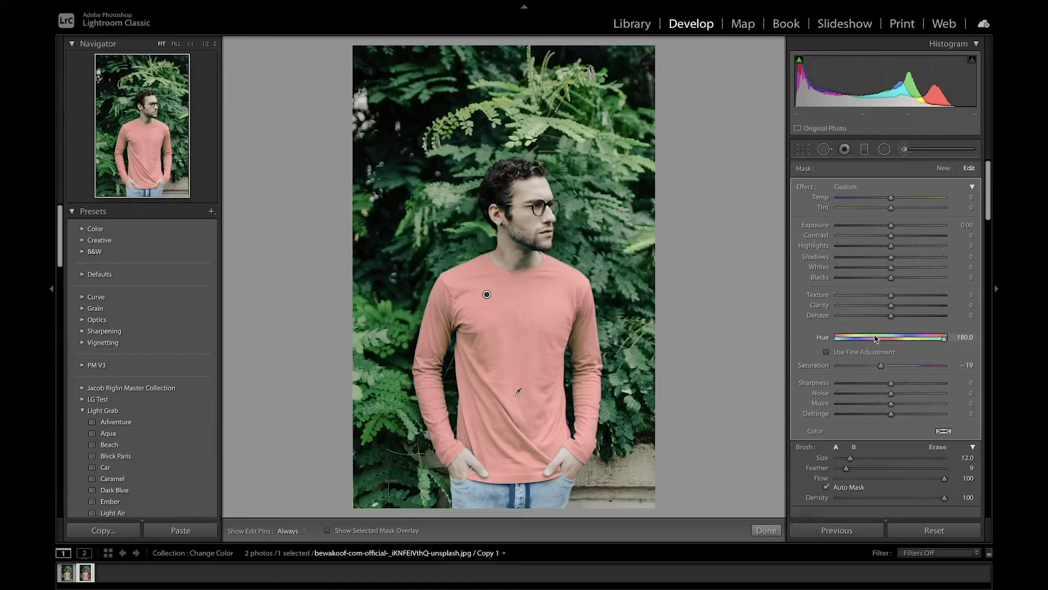
Compare with the original, then set the shirt's hue to about -175.6 for salmon.
{"action": "key", "text": "backslash"}
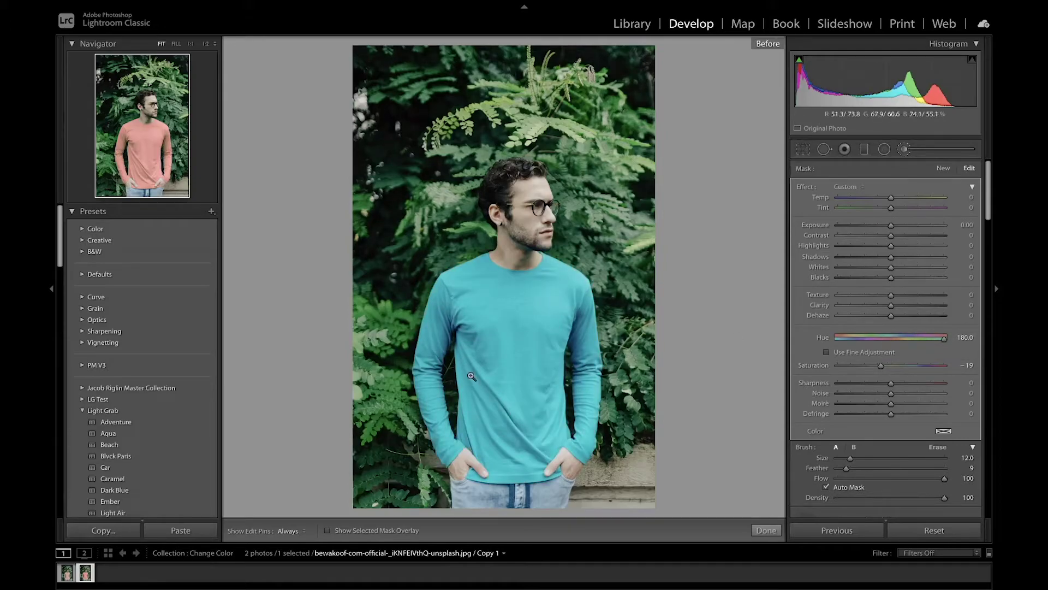
{"action": "key", "text": "backslash"}
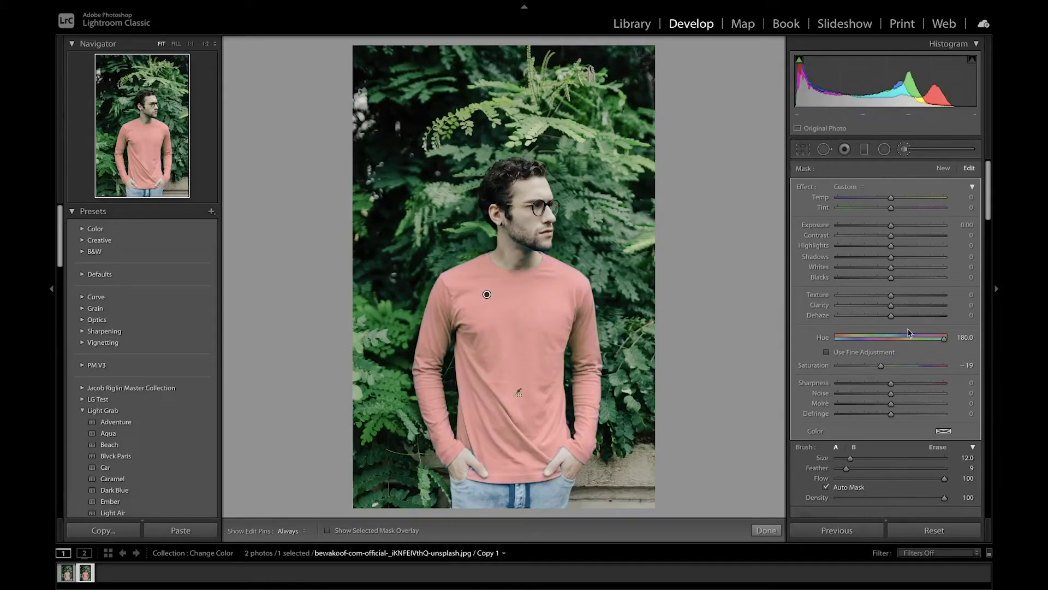
{"action": "left_click_drag", "start_coordinate": [945, 340], "coordinate": [863, 341]}
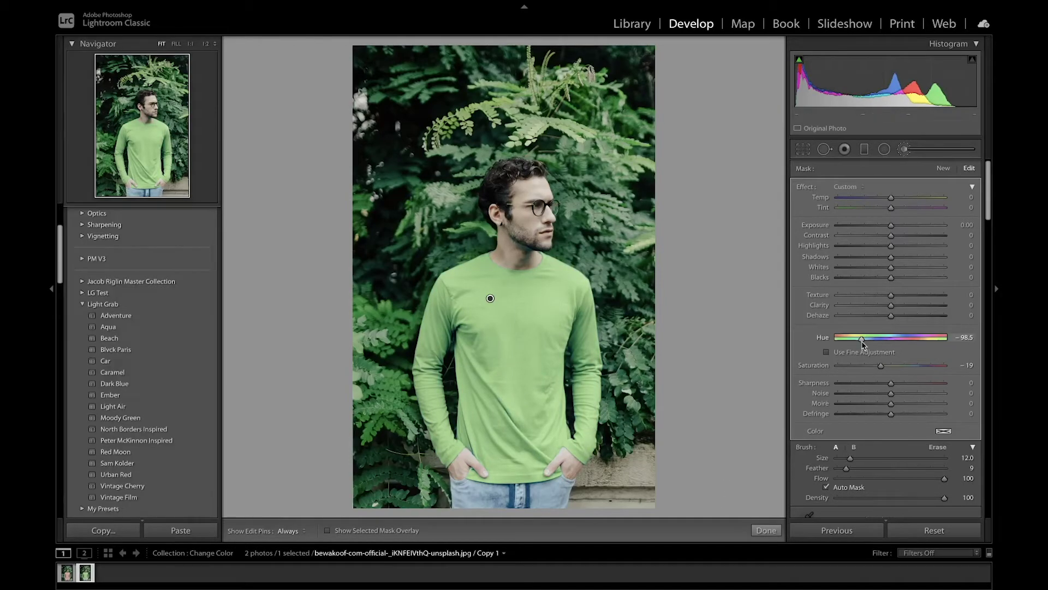
{"action": "mouse_move", "coordinate": [862, 341]}
{"action": "left_mouse_down"}
{"action": "mouse_move", "coordinate": [840, 347]}
{"action": "mouse_move", "coordinate": [879, 370]}
{"action": "left_mouse_up"}
{"action": "left_click", "coordinate": [775, 531]}
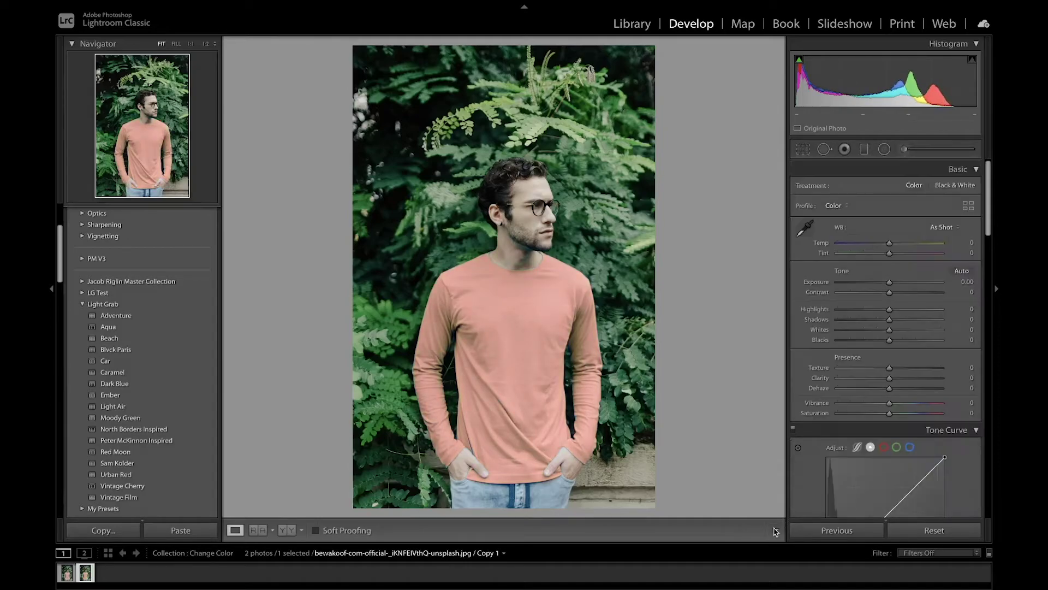
{"action": "scroll", "coordinate": [887, 389], "scroll_direction": "down", "scroll_amount": 5}
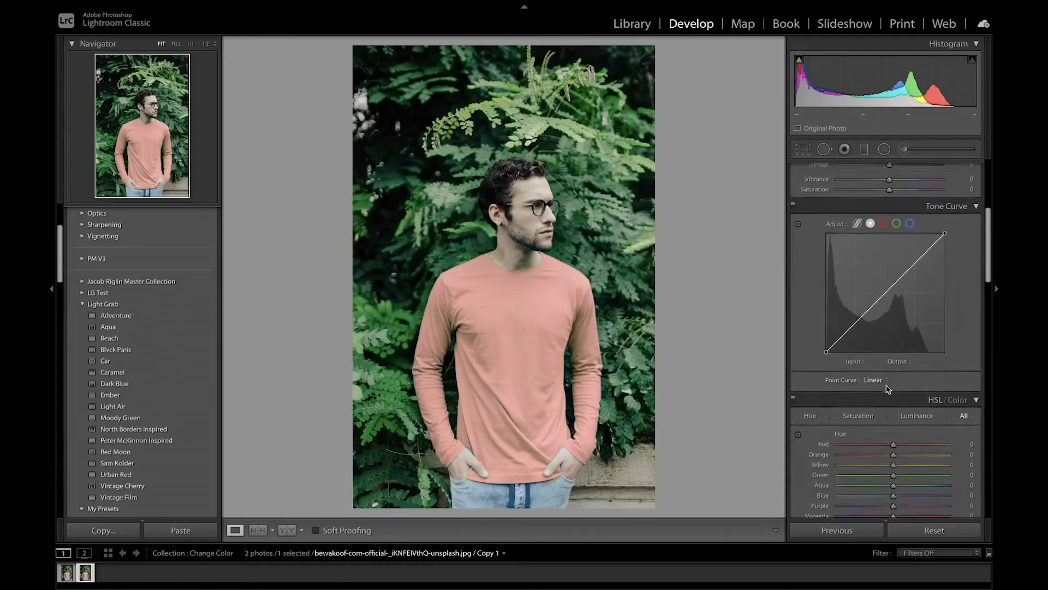
{"action": "scroll", "coordinate": [887, 389], "scroll_direction": "down", "scroll_amount": 5}
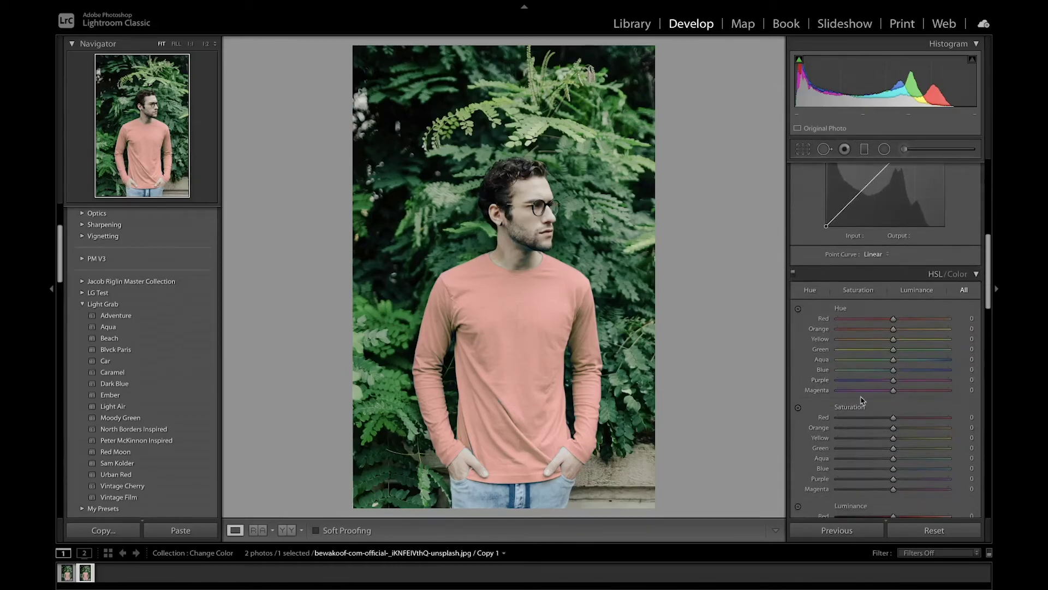
{"action": "scroll", "coordinate": [873, 349], "scroll_direction": "up", "scroll_amount": 5}
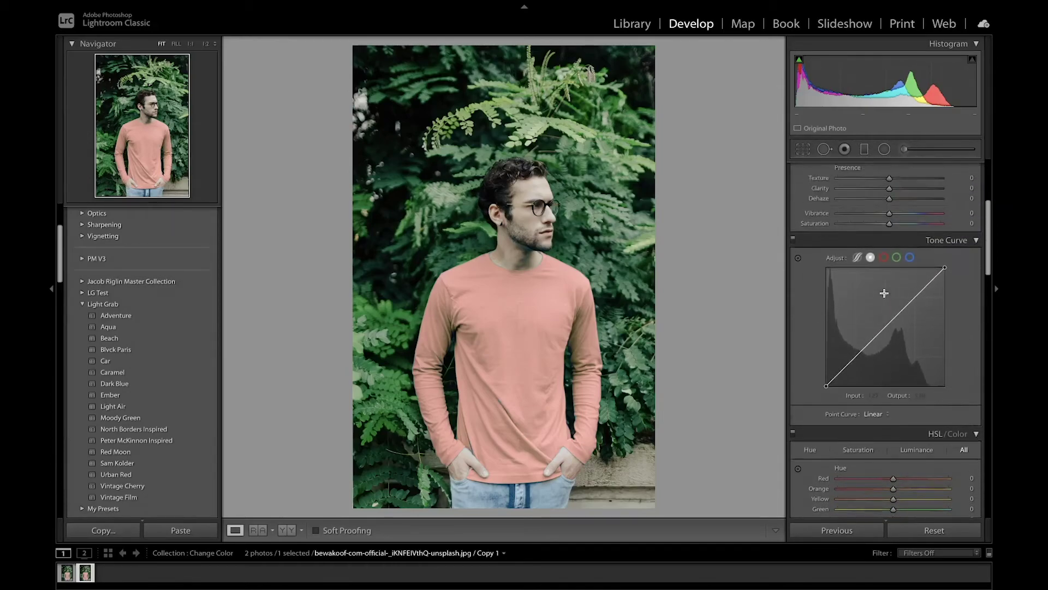
{"action": "scroll", "coordinate": [879, 300], "scroll_direction": "up", "scroll_amount": 4}
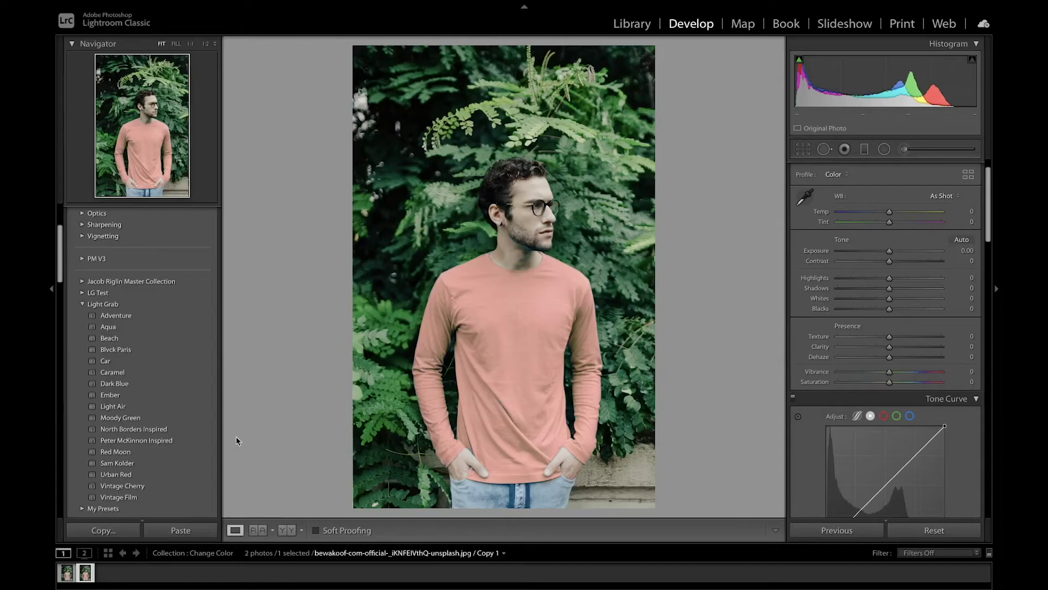
Apply the Peter McKinnon Inspired preset and raise Exposure to +0.50.
{"action": "left_click", "coordinate": [163, 441]}
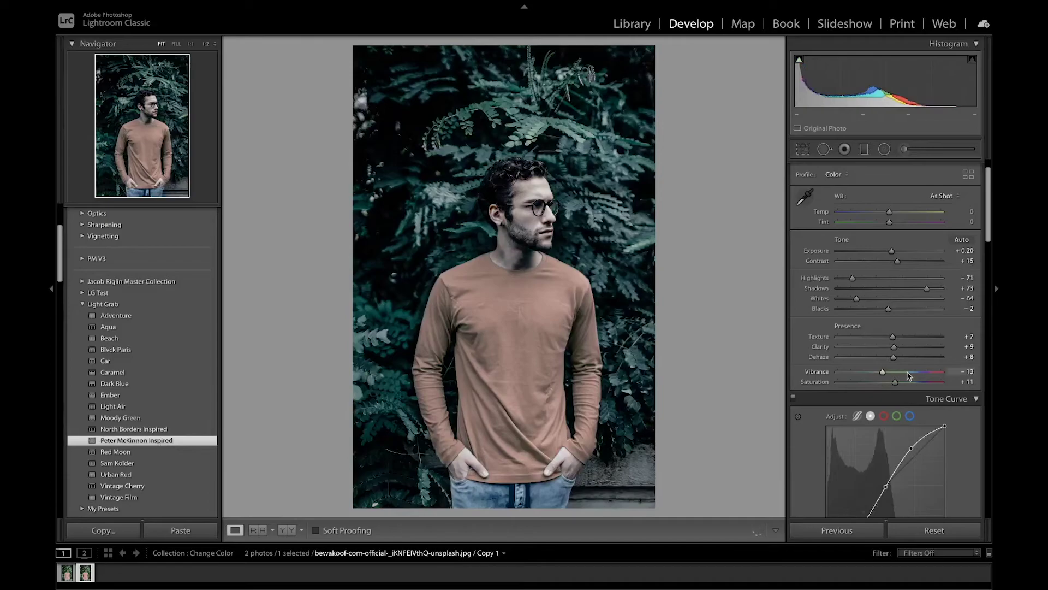
{"action": "scroll", "coordinate": [879, 426], "scroll_direction": "down", "scroll_amount": 10}
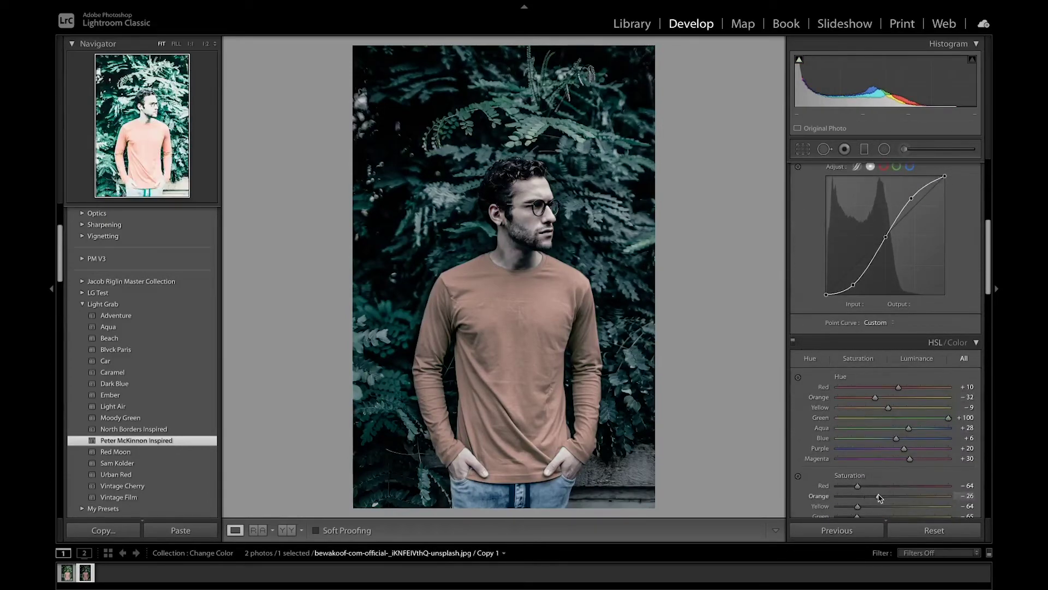
{"action": "left_click_drag", "start_coordinate": [880, 497], "coordinate": [896, 497]}
{"action": "scroll", "coordinate": [903, 340], "scroll_direction": "up", "scroll_amount": 3}
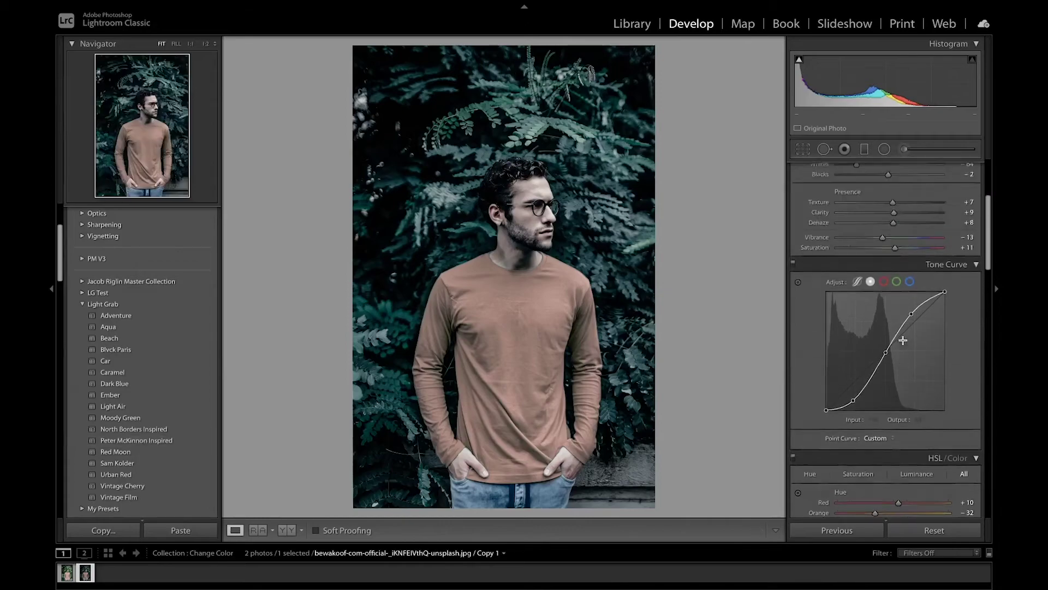
{"action": "scroll", "coordinate": [903, 340], "scroll_direction": "up", "scroll_amount": 2}
{"action": "left_click_drag", "start_coordinate": [893, 211], "coordinate": [896, 210]}
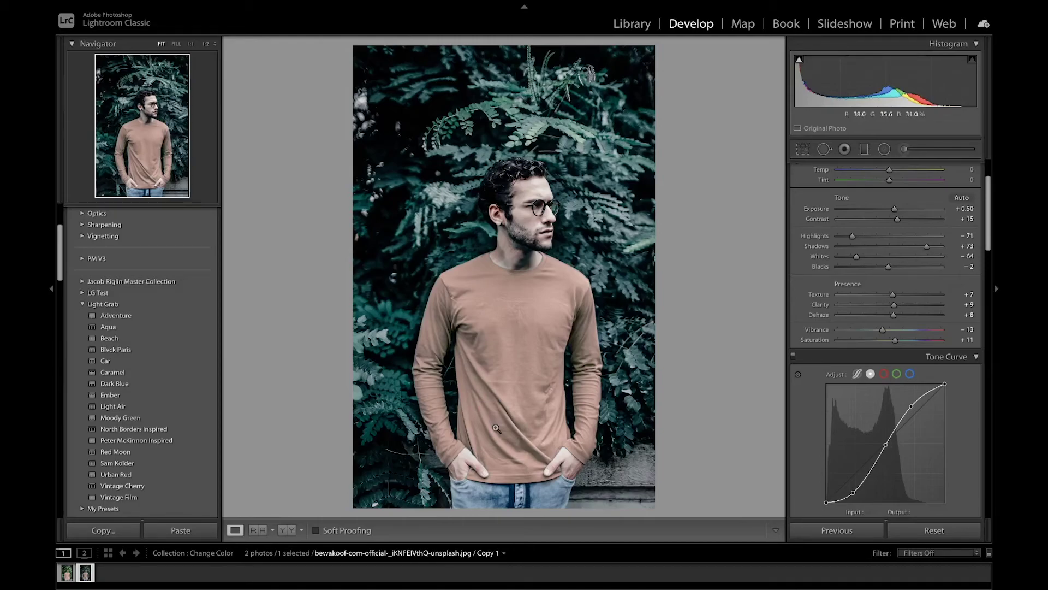
{"action": "key", "text": "backslash"}
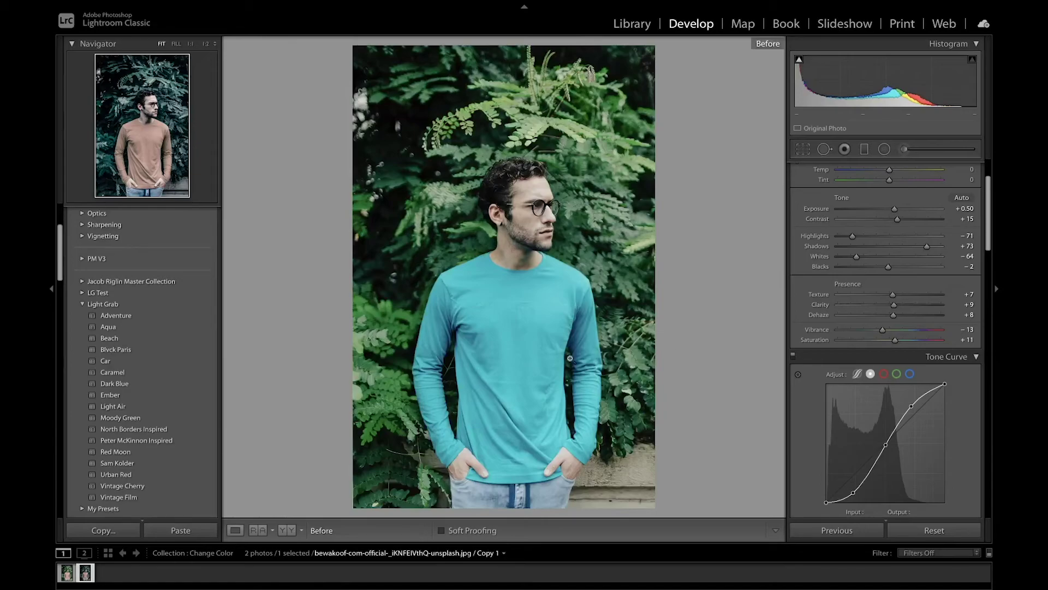
{"action": "key", "text": "backslash"}
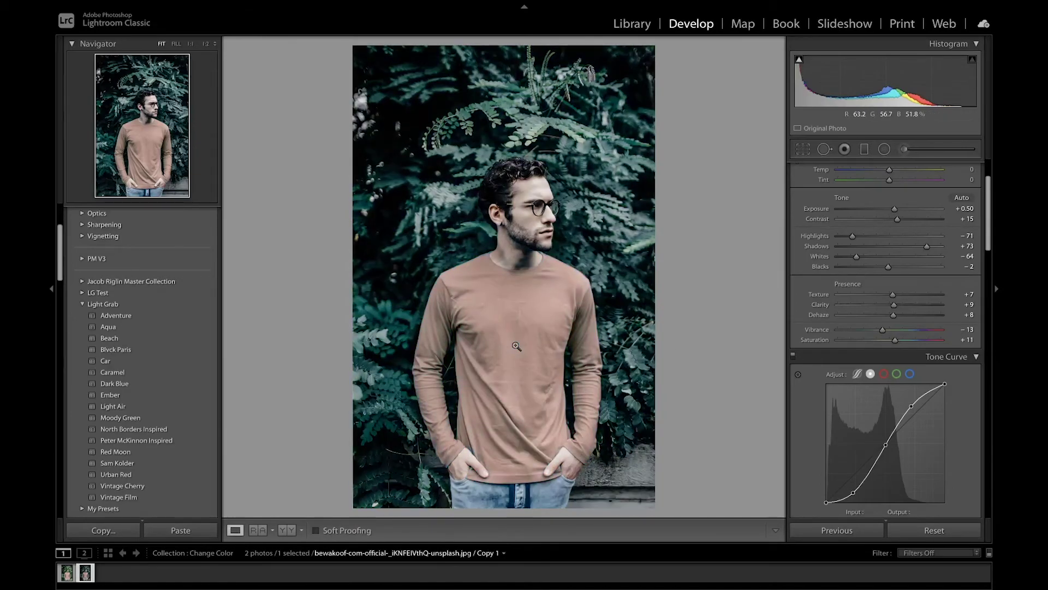